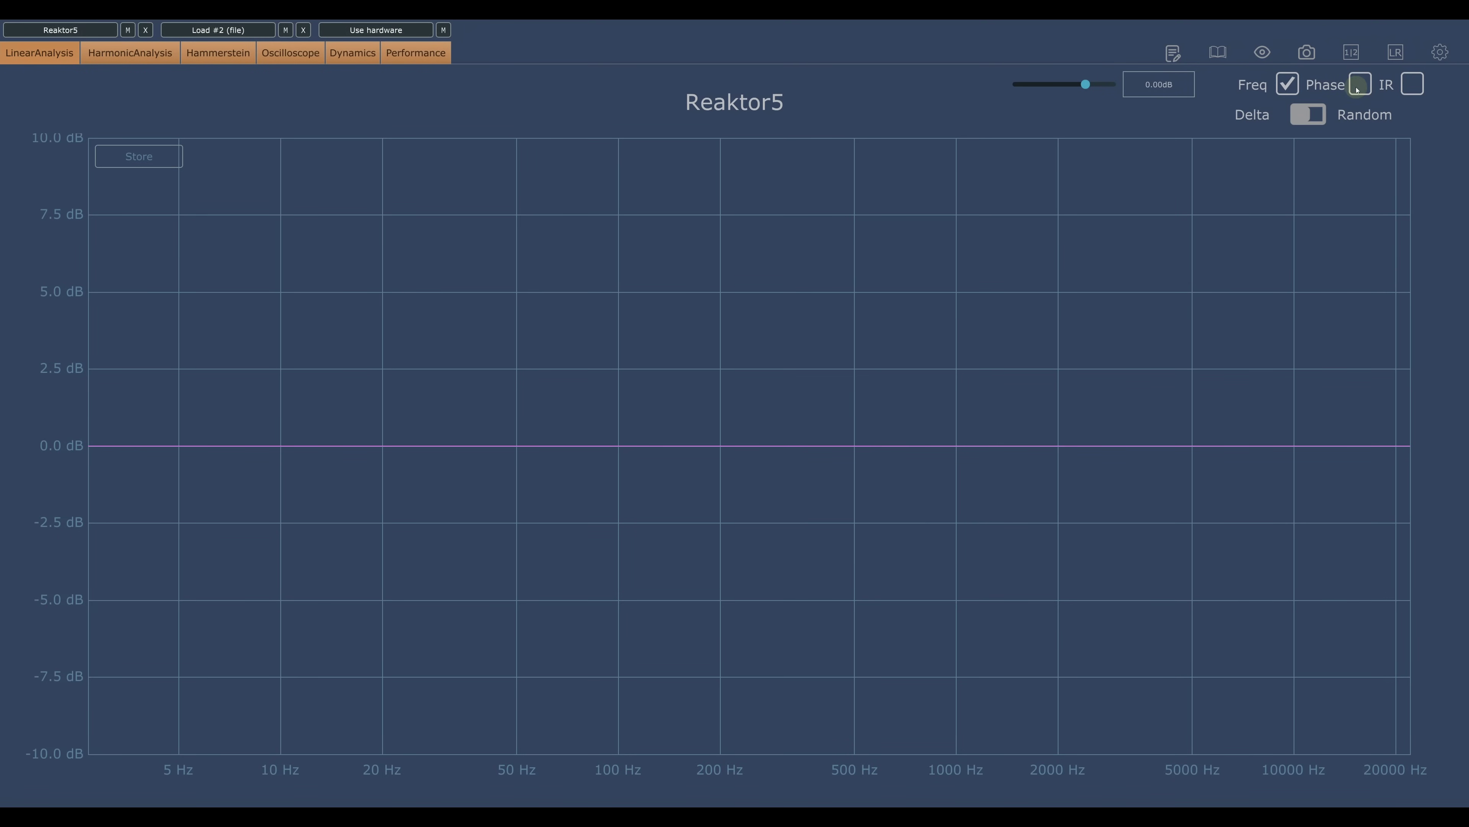
Show the plugin's phase response in the linear analysis graph
left_click(1370, 88)
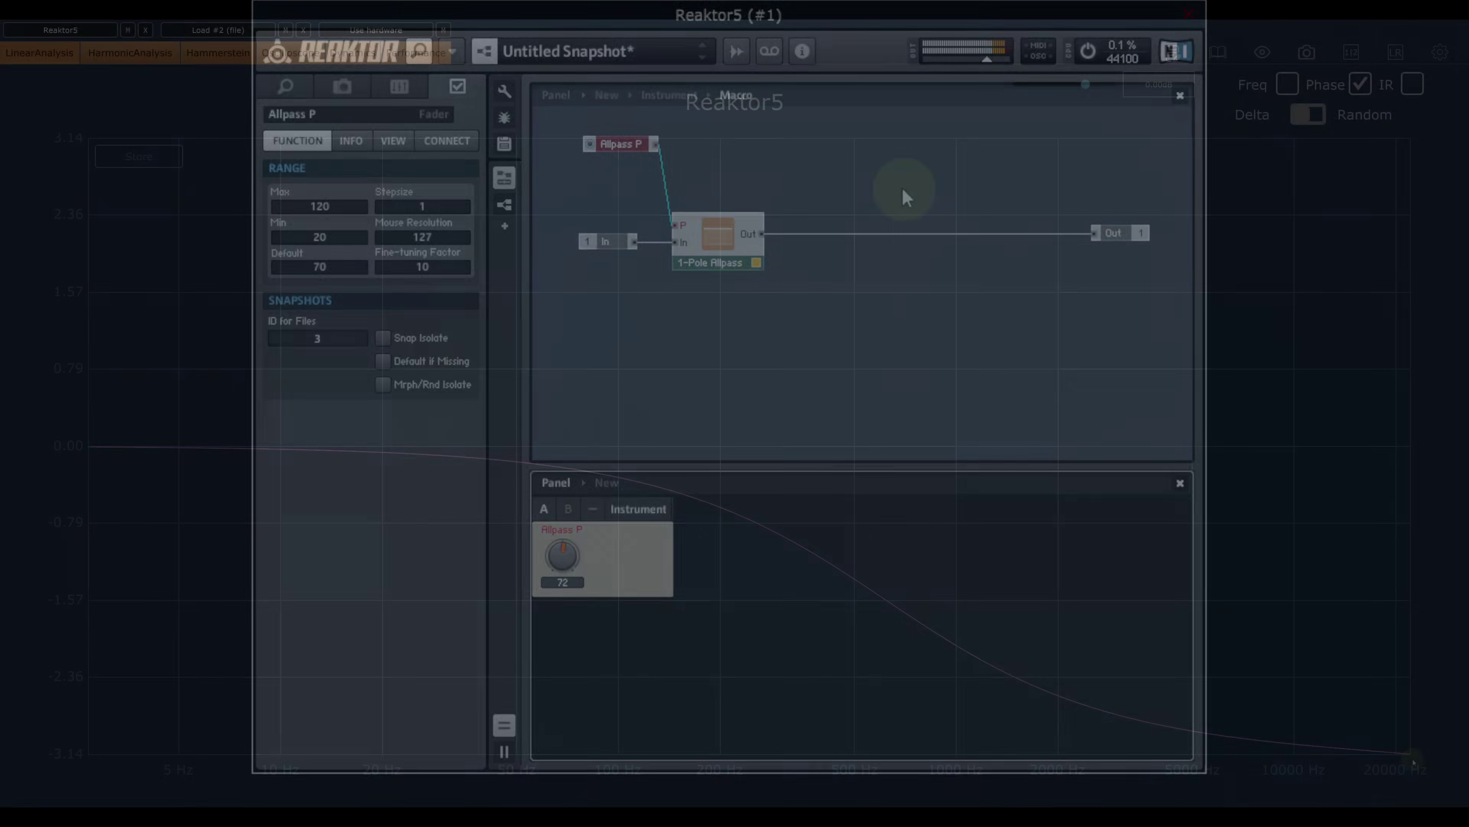
Insert an Add module that sums the 1-Pole Allpass output with the dry input and feeds the Out terminal
right_click(830, 194)
mouse_move(955, 209)
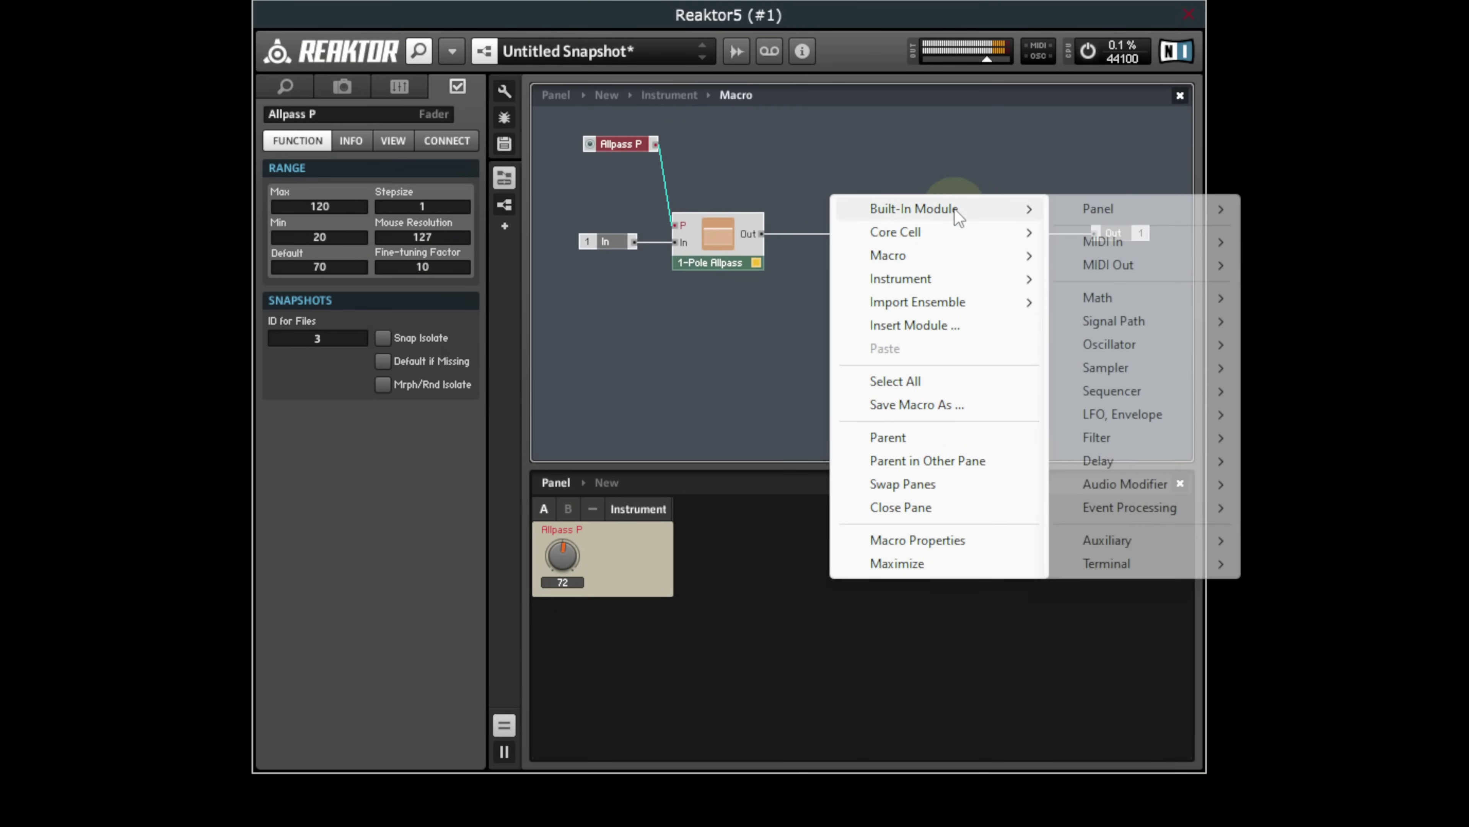
mouse_move(1104, 297)
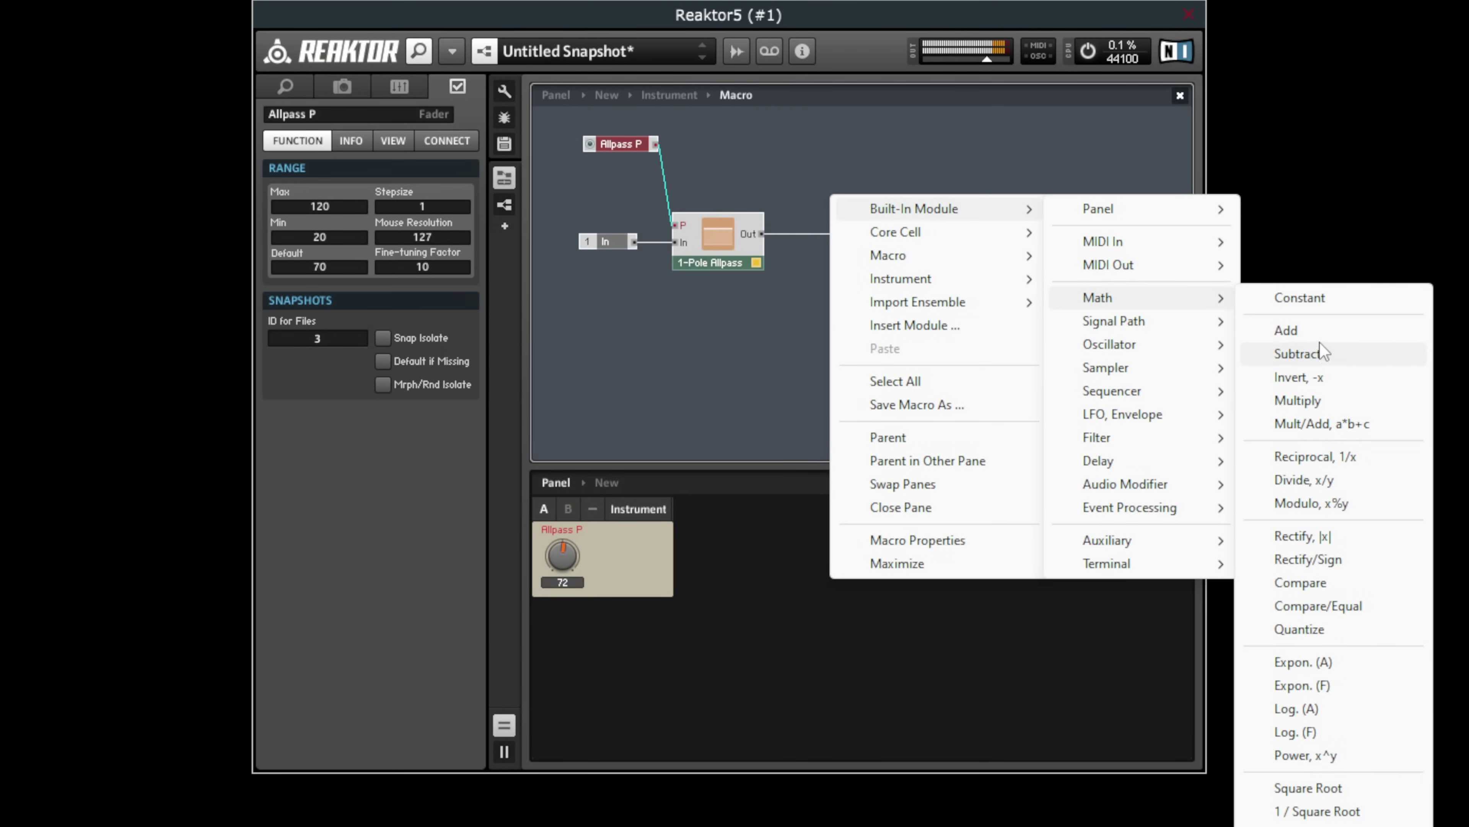
left_click(1311, 330)
left_click_drag(843, 225, 863, 293)
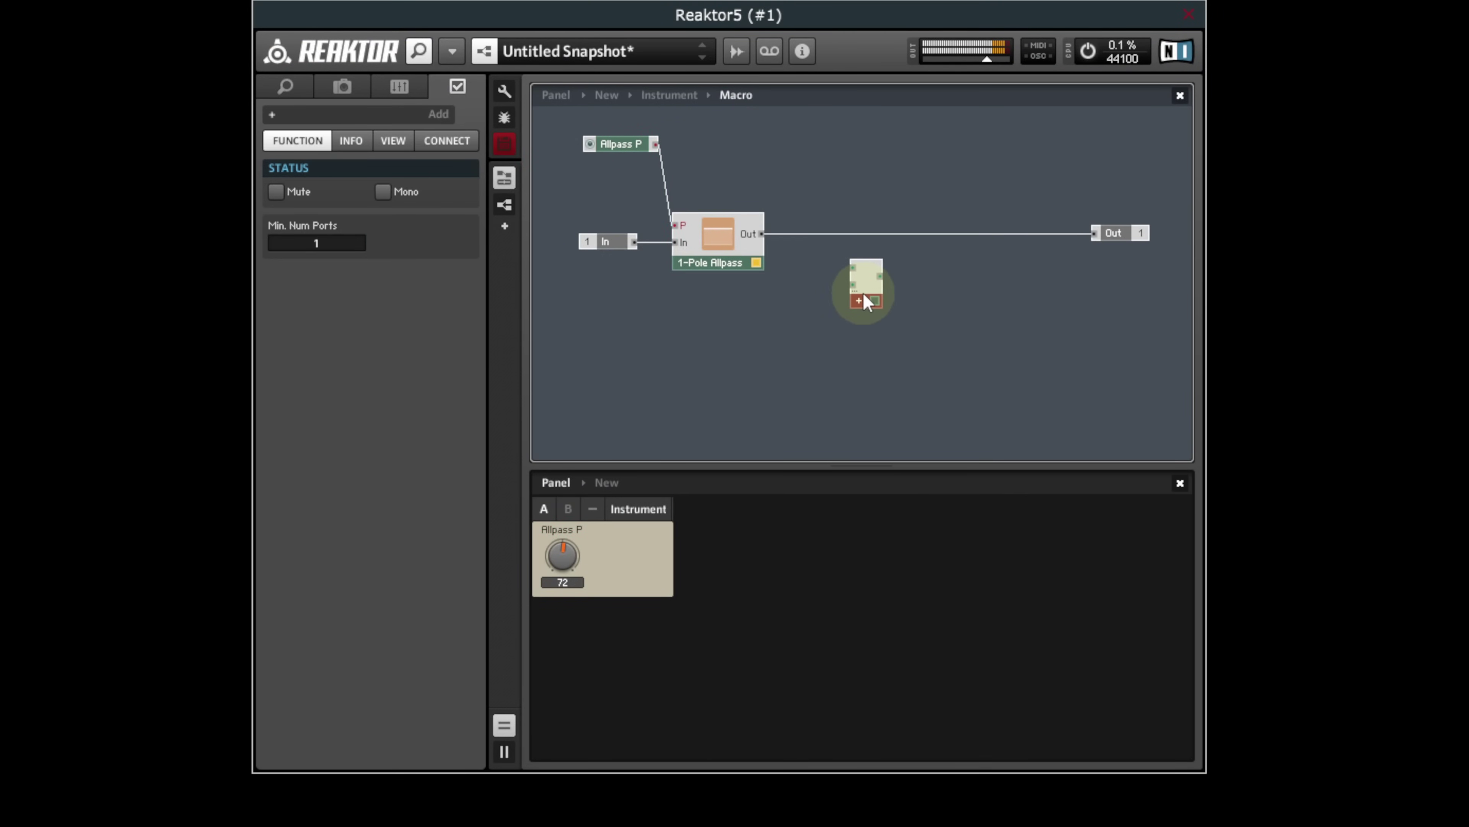
left_click_drag(762, 233, 854, 268)
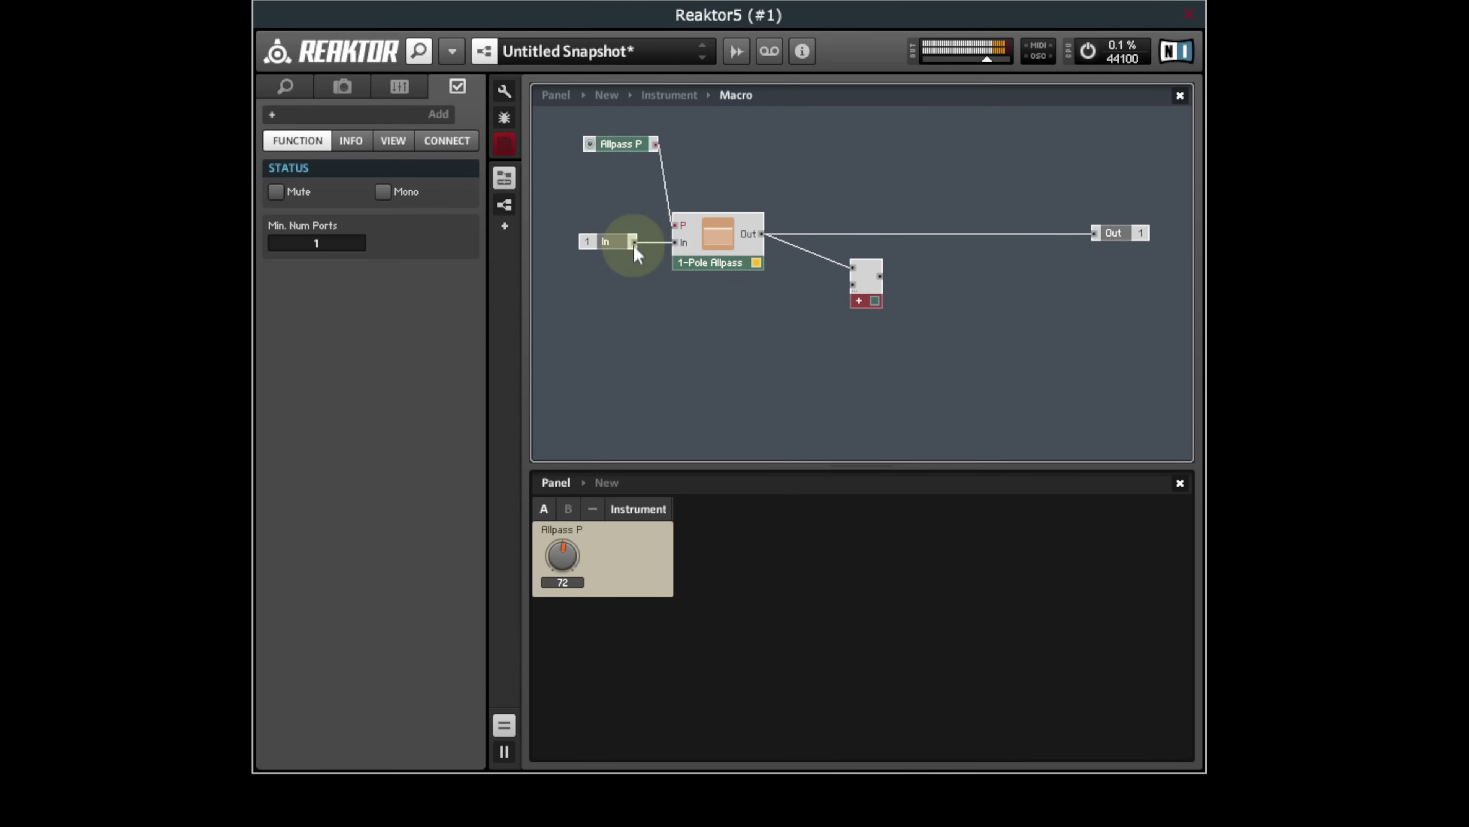
left_click_drag(635, 249, 1095, 233)
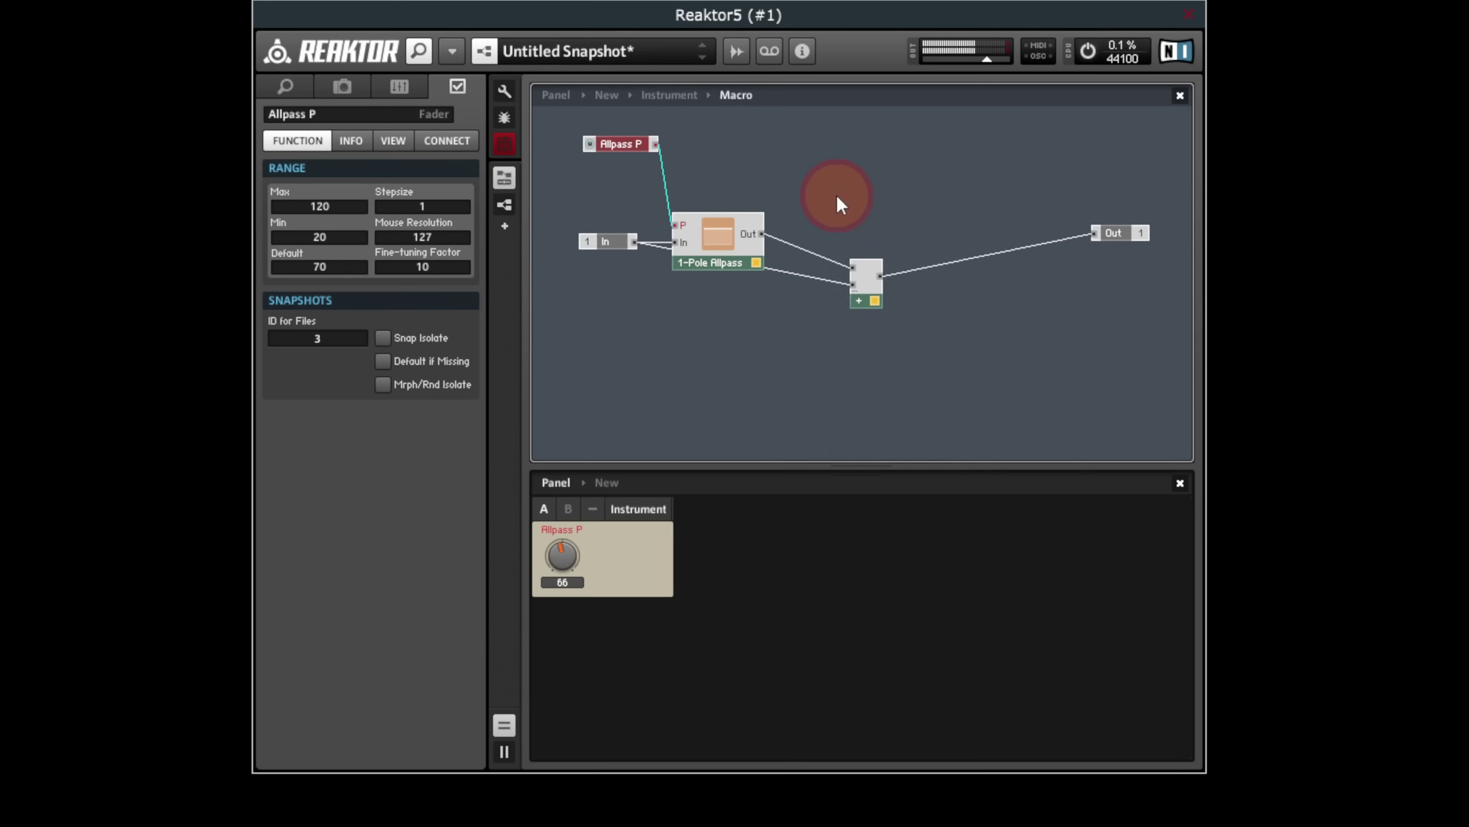
Insert a Subtract module that subtracts the allpass output from the dry input and route its result to the Out terminal
right_click(837, 195)
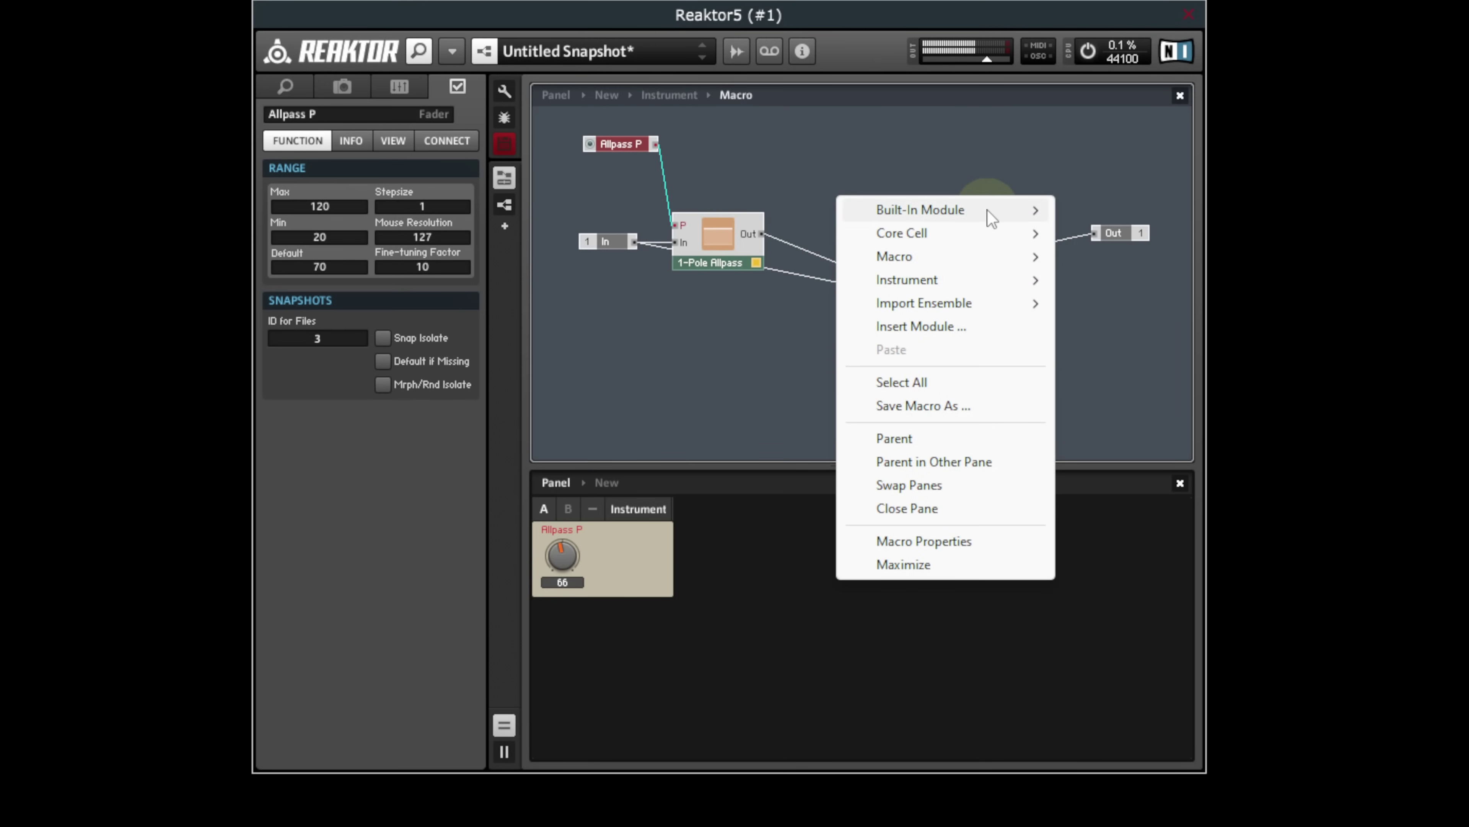
mouse_move(991, 211)
mouse_move(1180, 295)
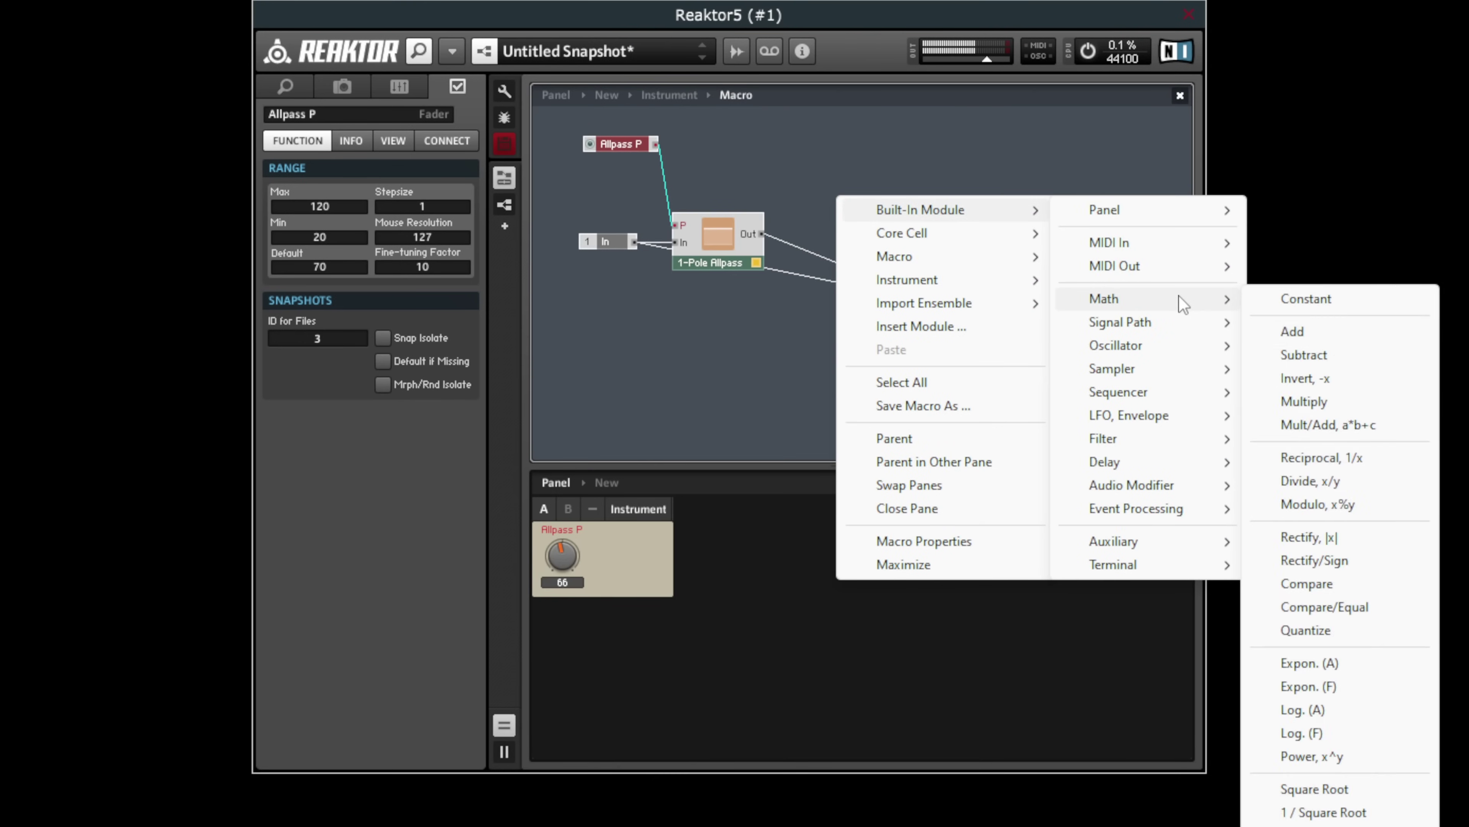
left_click(1336, 365)
left_click_drag(632, 240, 836, 204)
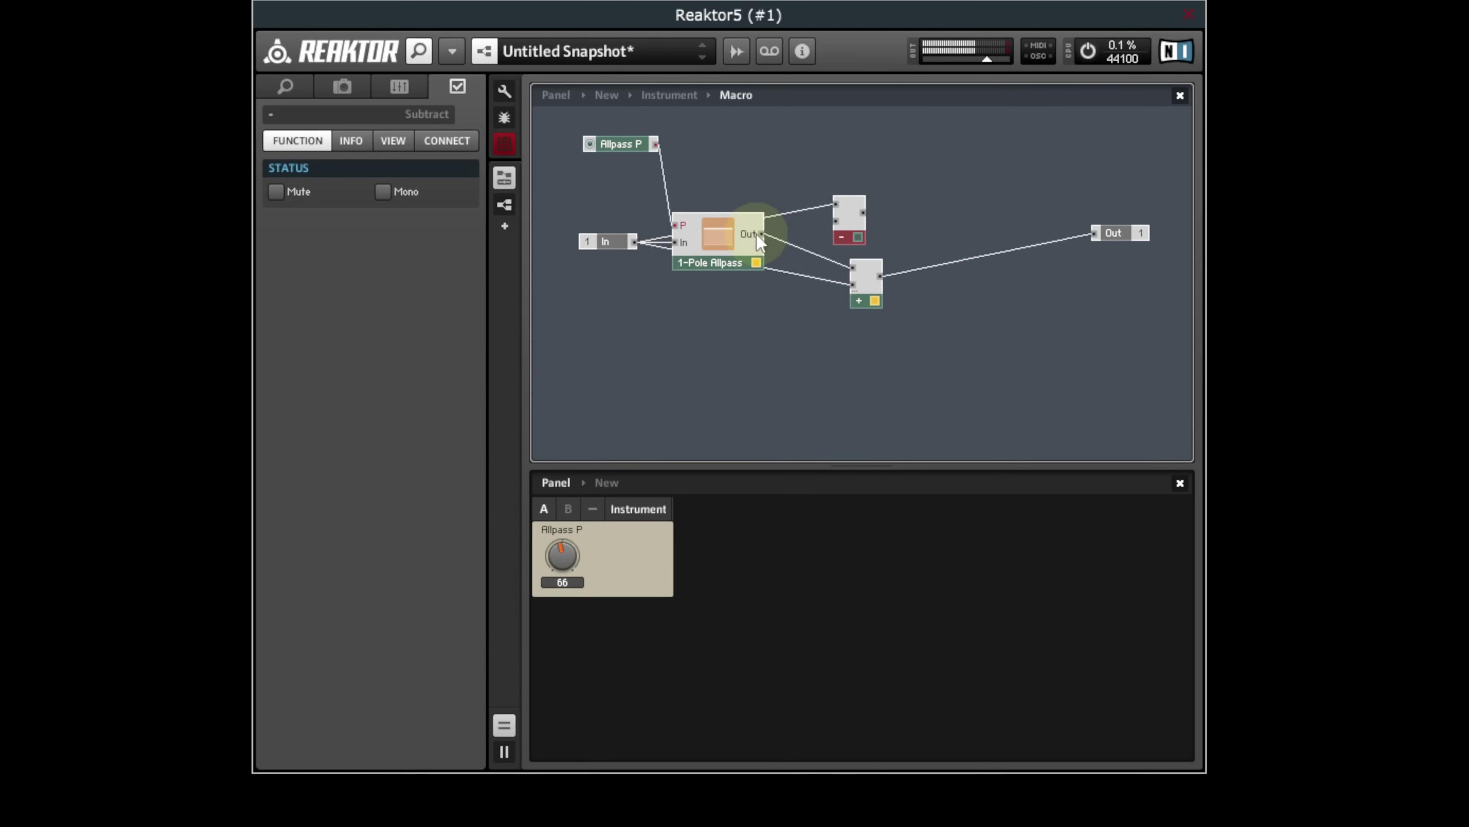
left_click_drag(760, 233, 1093, 234)
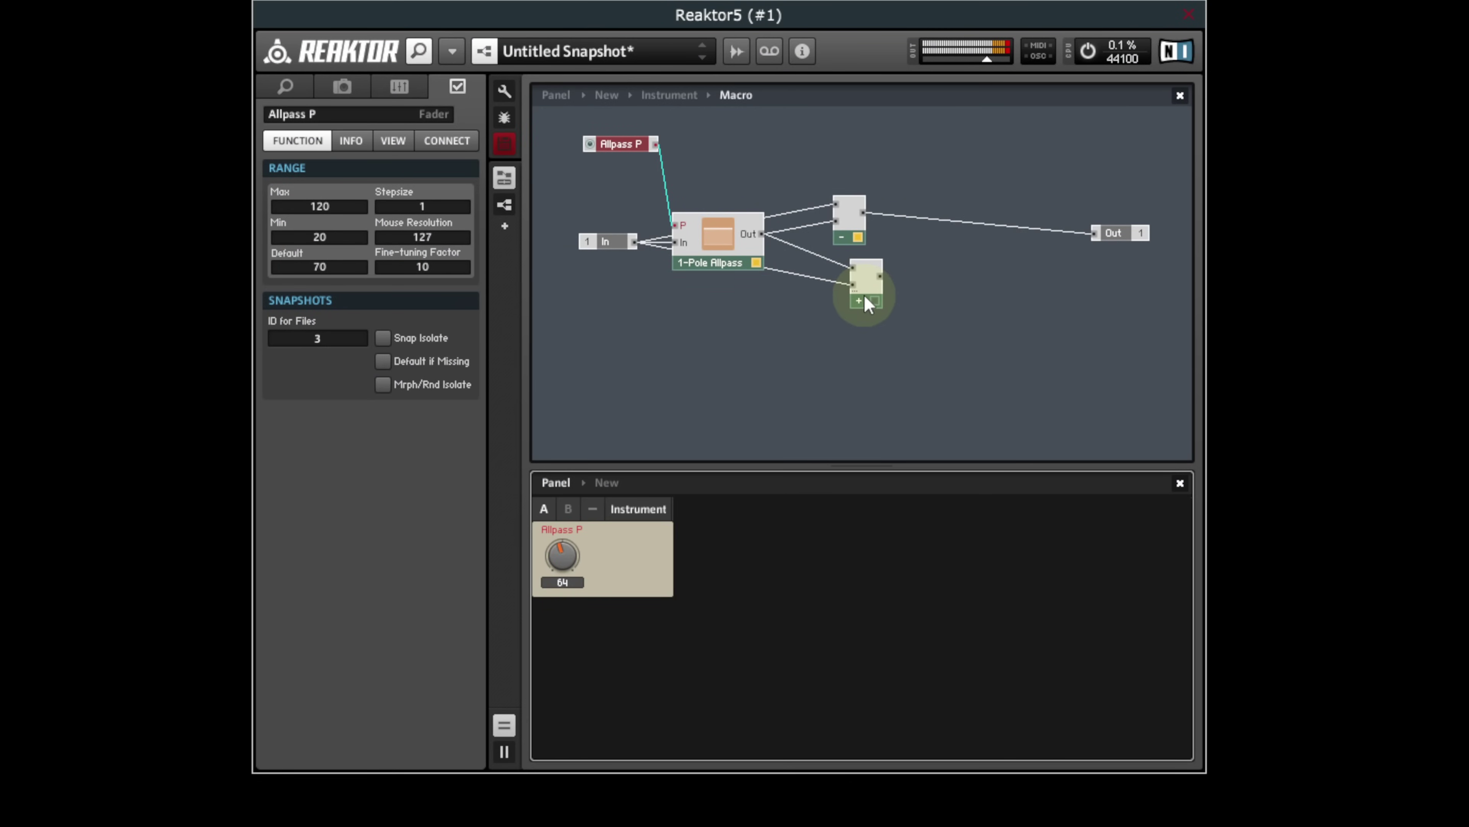
Reposition the Add module and rewire it to sum the Subtract output with the dry input and feed the Out terminal
left_click_drag(868, 304, 871, 362)
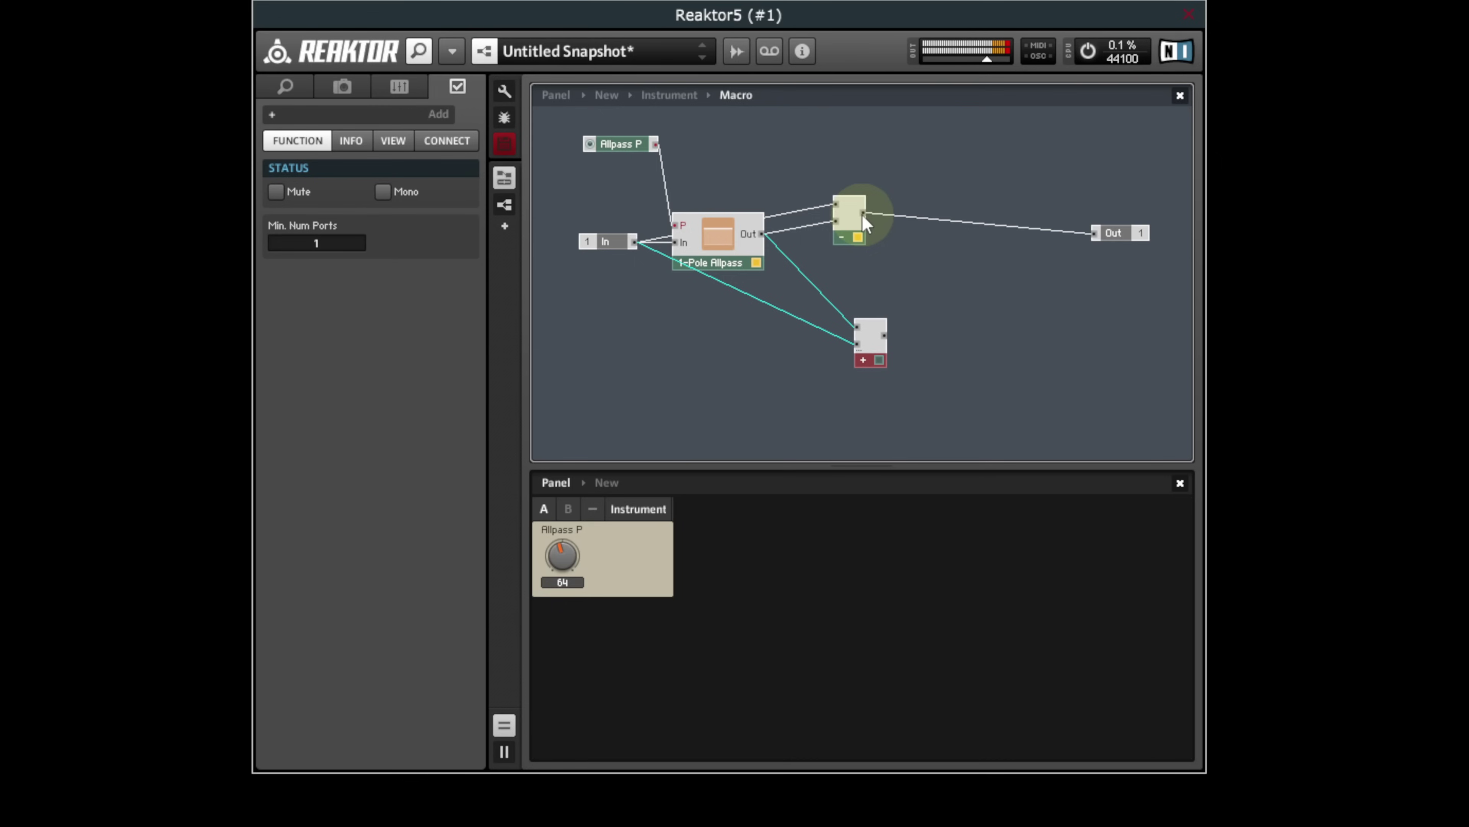
left_click_drag(863, 215, 1095, 234)
left_click(857, 362)
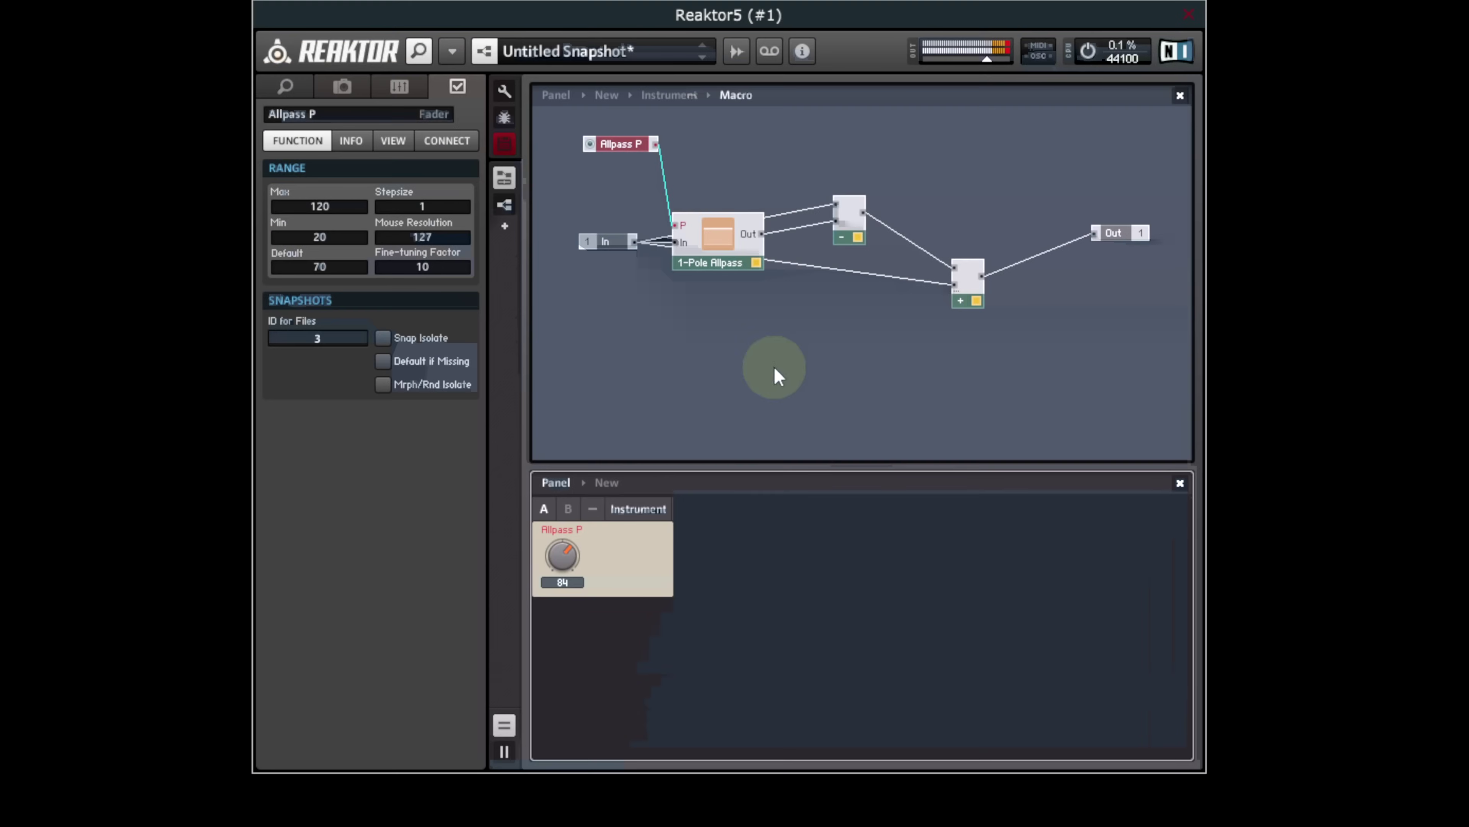
Insert a Multiply module between the Subtract output and the Add module's first input
right_click(775, 347)
mouse_move(856, 354)
mouse_move(1112, 450)
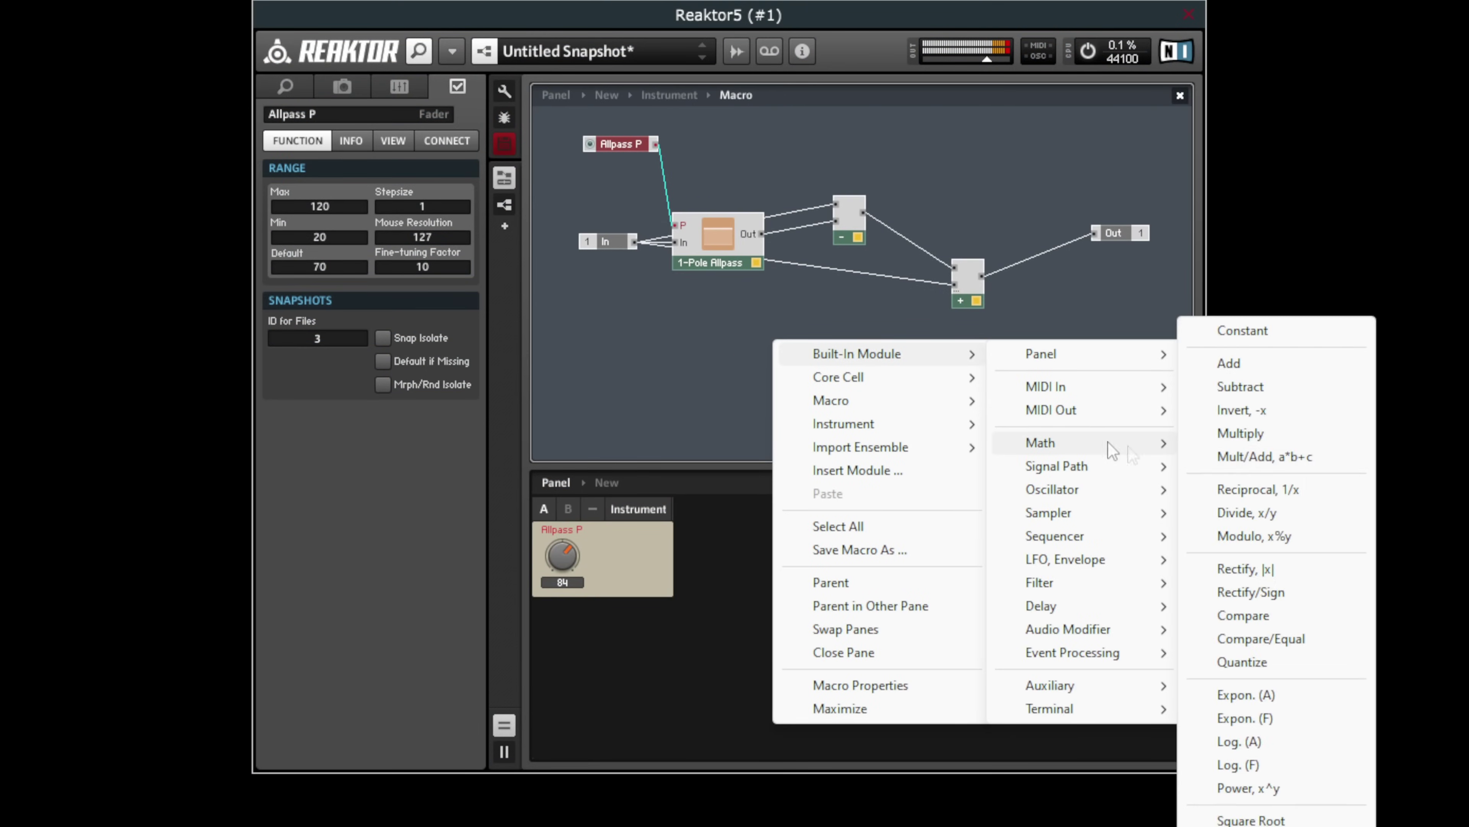
left_click(1288, 433)
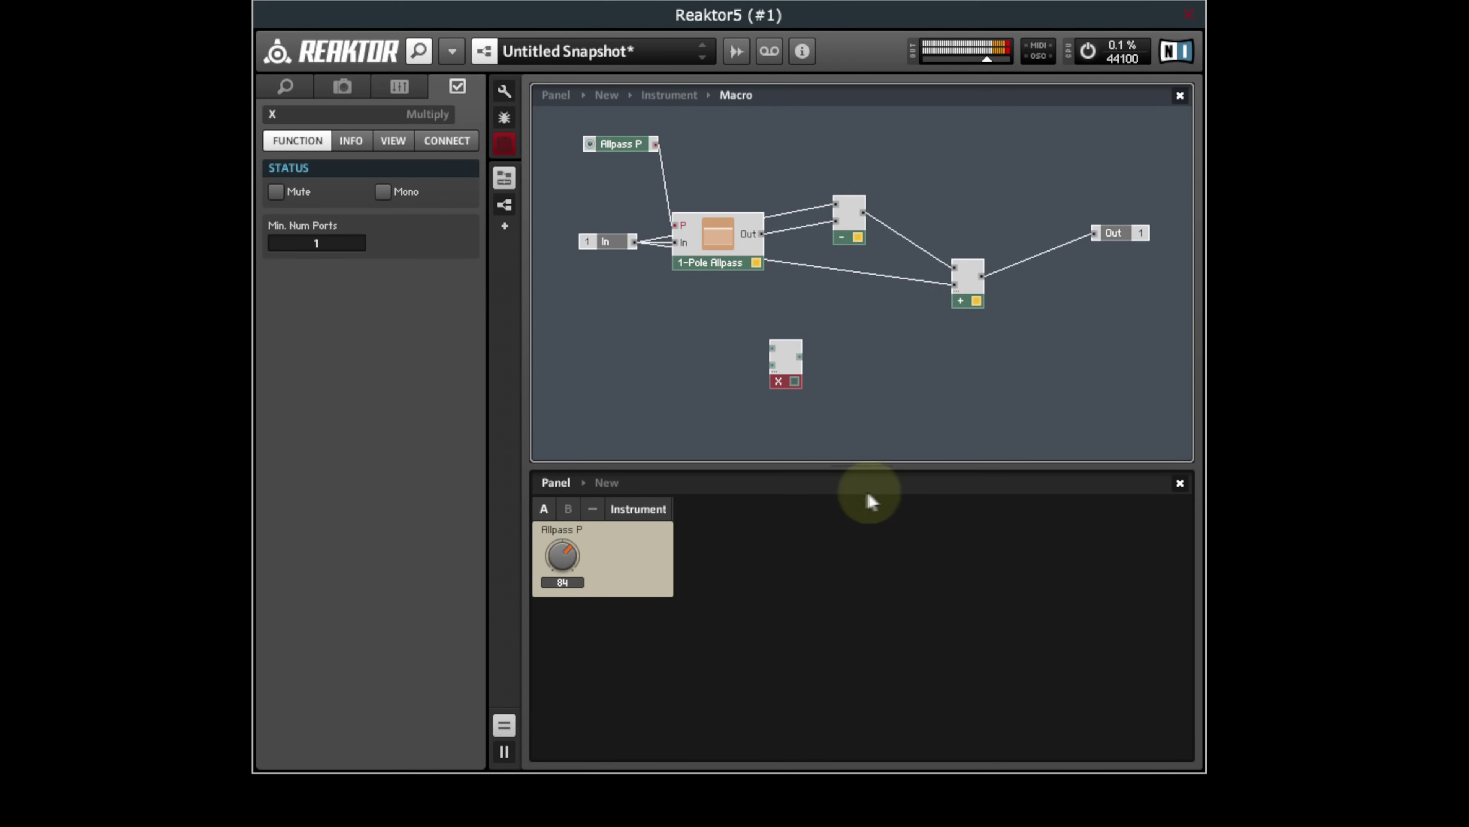
left_click_drag(777, 377, 955, 268)
left_click(926, 227)
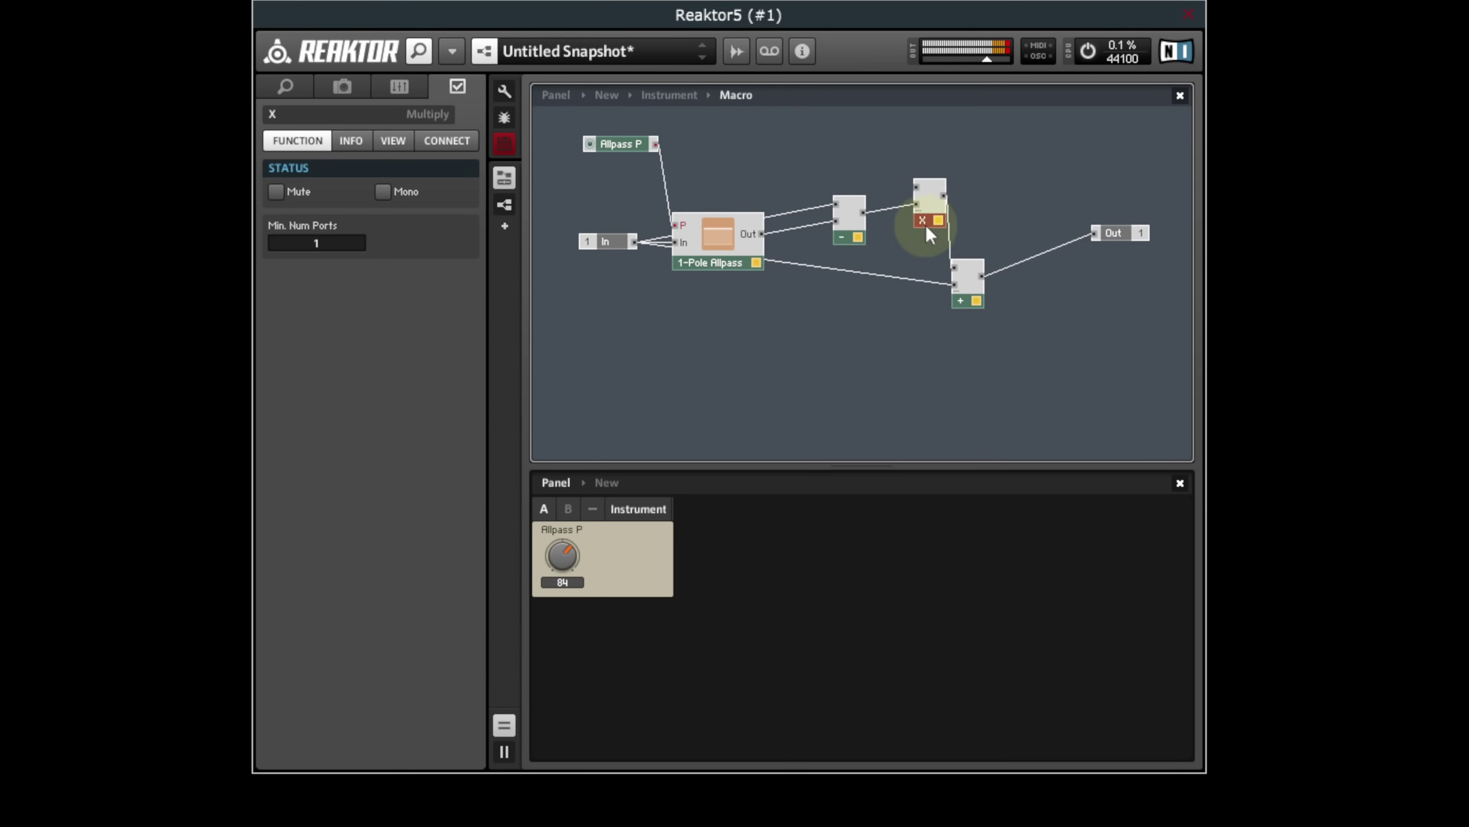
Create a Mult control for the Multiply module's free input and place its knob beside Allpass P on the instrument panel
right_click(904, 197)
left_click(963, 211)
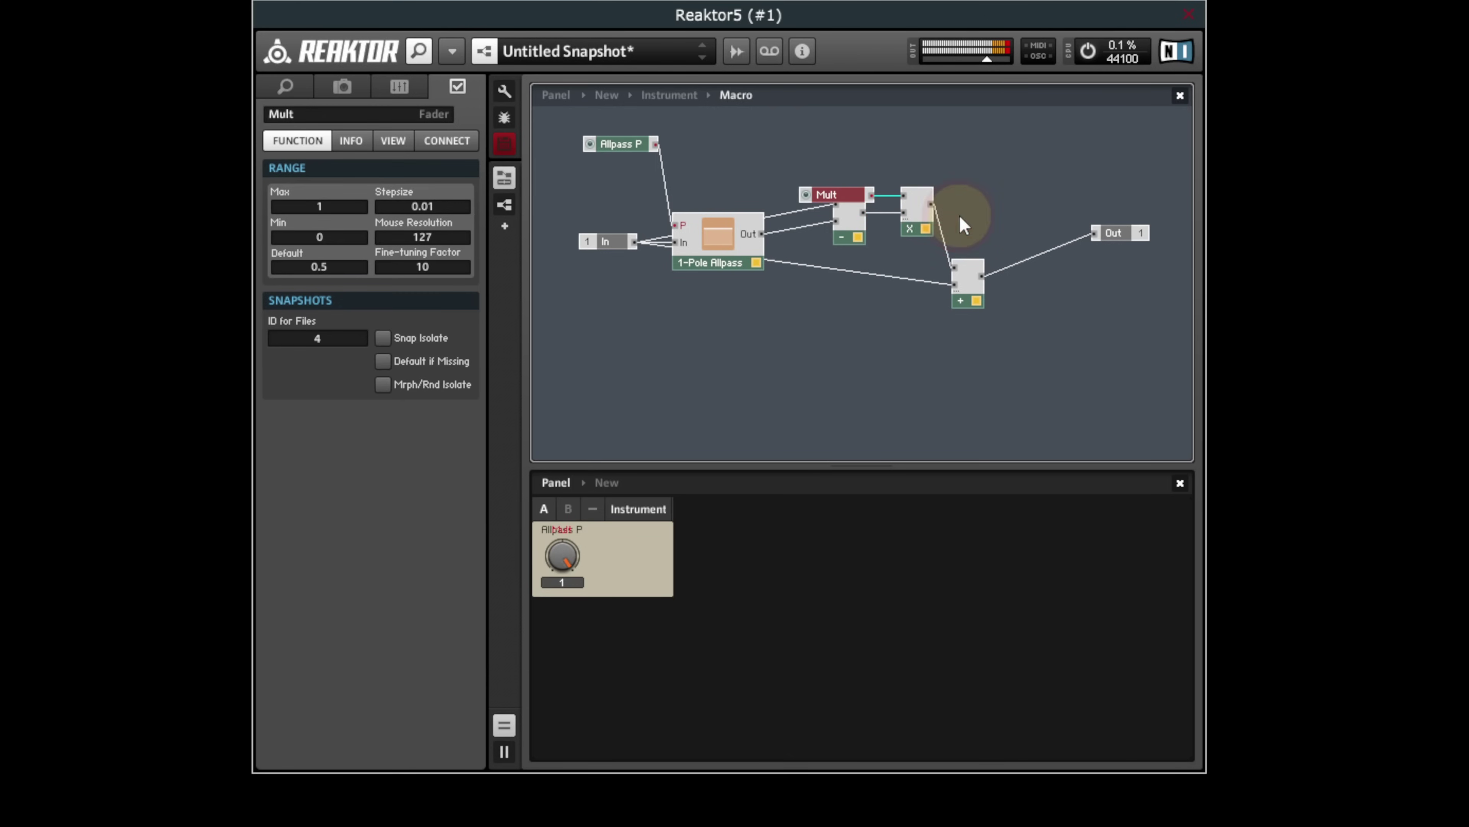
left_click(582, 559)
left_click_drag(582, 559, 613, 554)
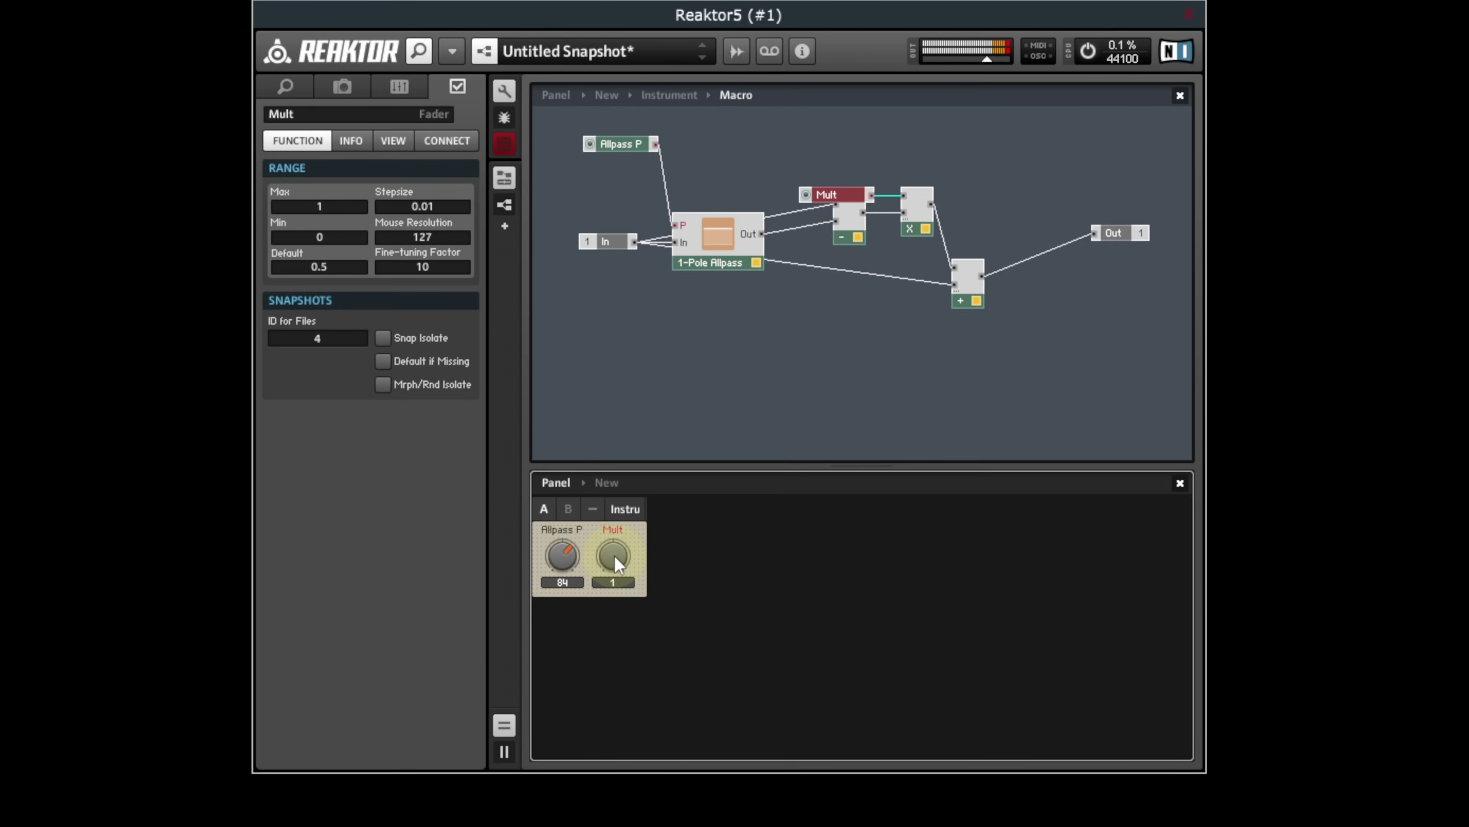
left_click(504, 93)
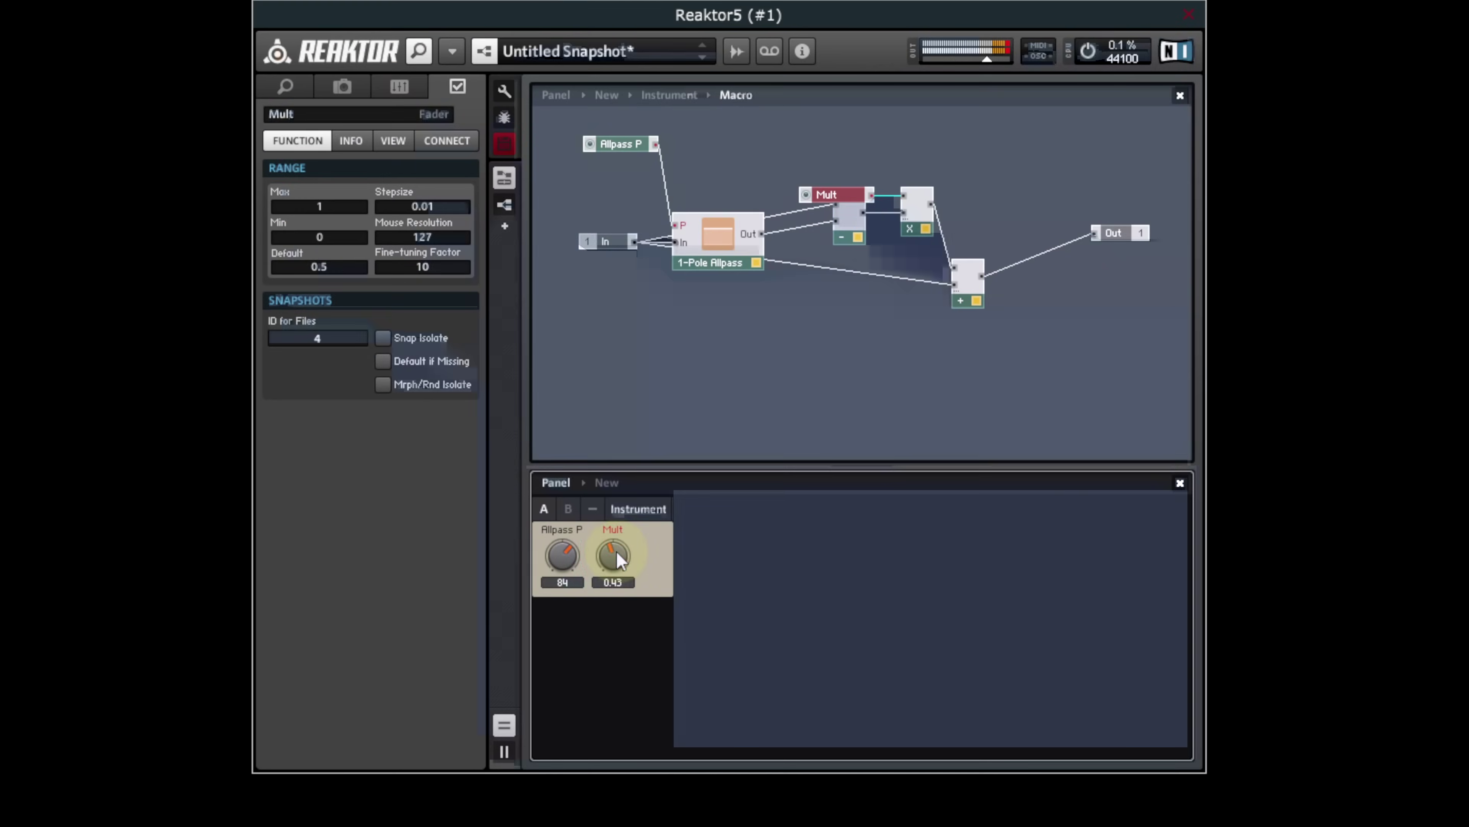
Adjust the Mult knob with its range minimum set to -0.5, and show the resulting phase response in the analyzer
left_click(617, 551)
left_click(338, 238)
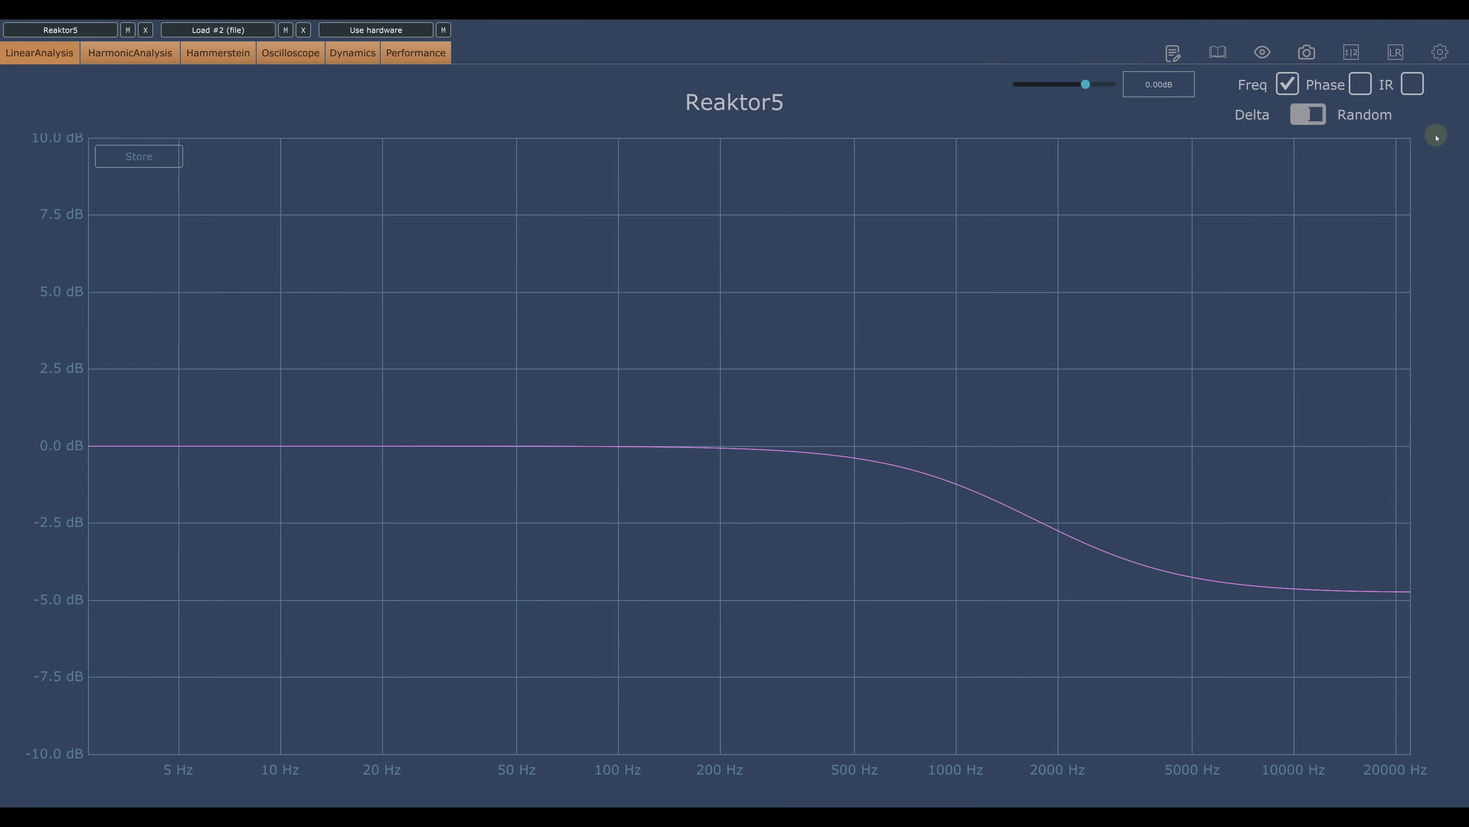
left_click(1360, 83)
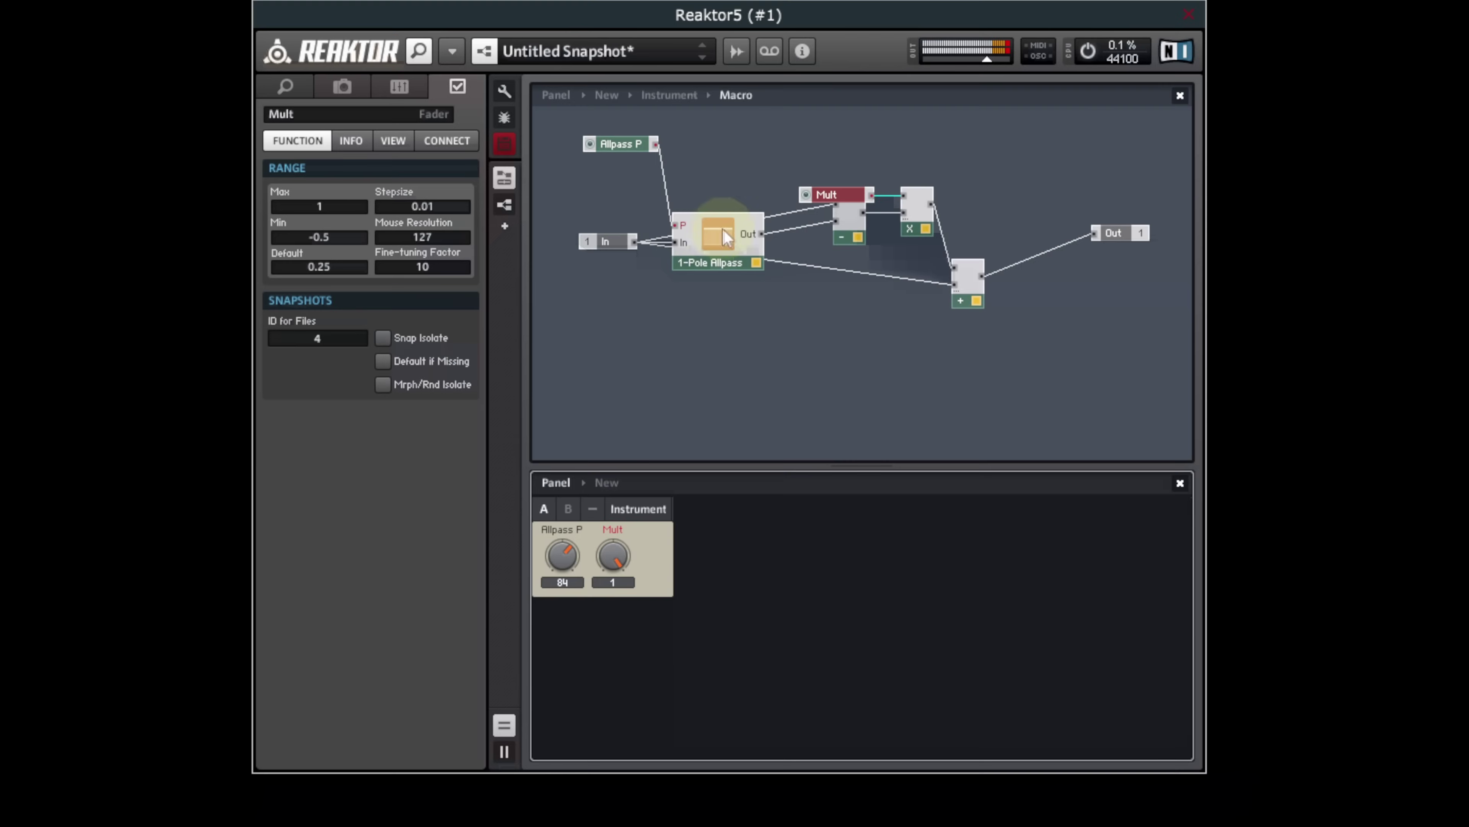
Shift the processing modules to make room and duplicate the 1-Pole Allpass together with its P and In connections
left_click(723, 238)
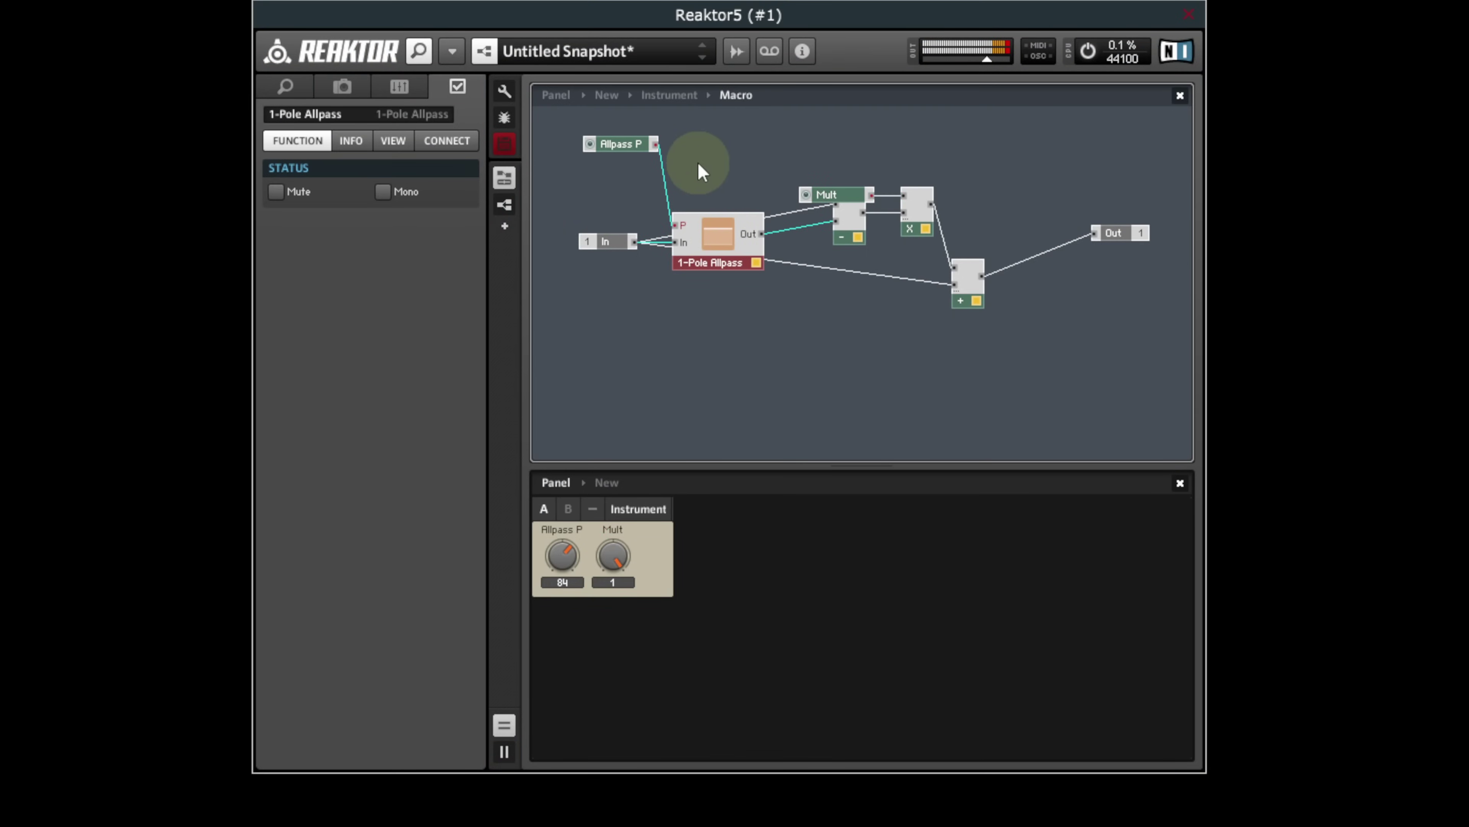
left_click_drag(698, 162, 990, 365)
left_click_drag(734, 246, 710, 309)
left_click(790, 285)
right_click(799, 234)
left_click(866, 351)
Chain the two allpasses in series by wiring the duplicate's output into the original's In, and tidy the layout around the In terminal
left_click(580, 251)
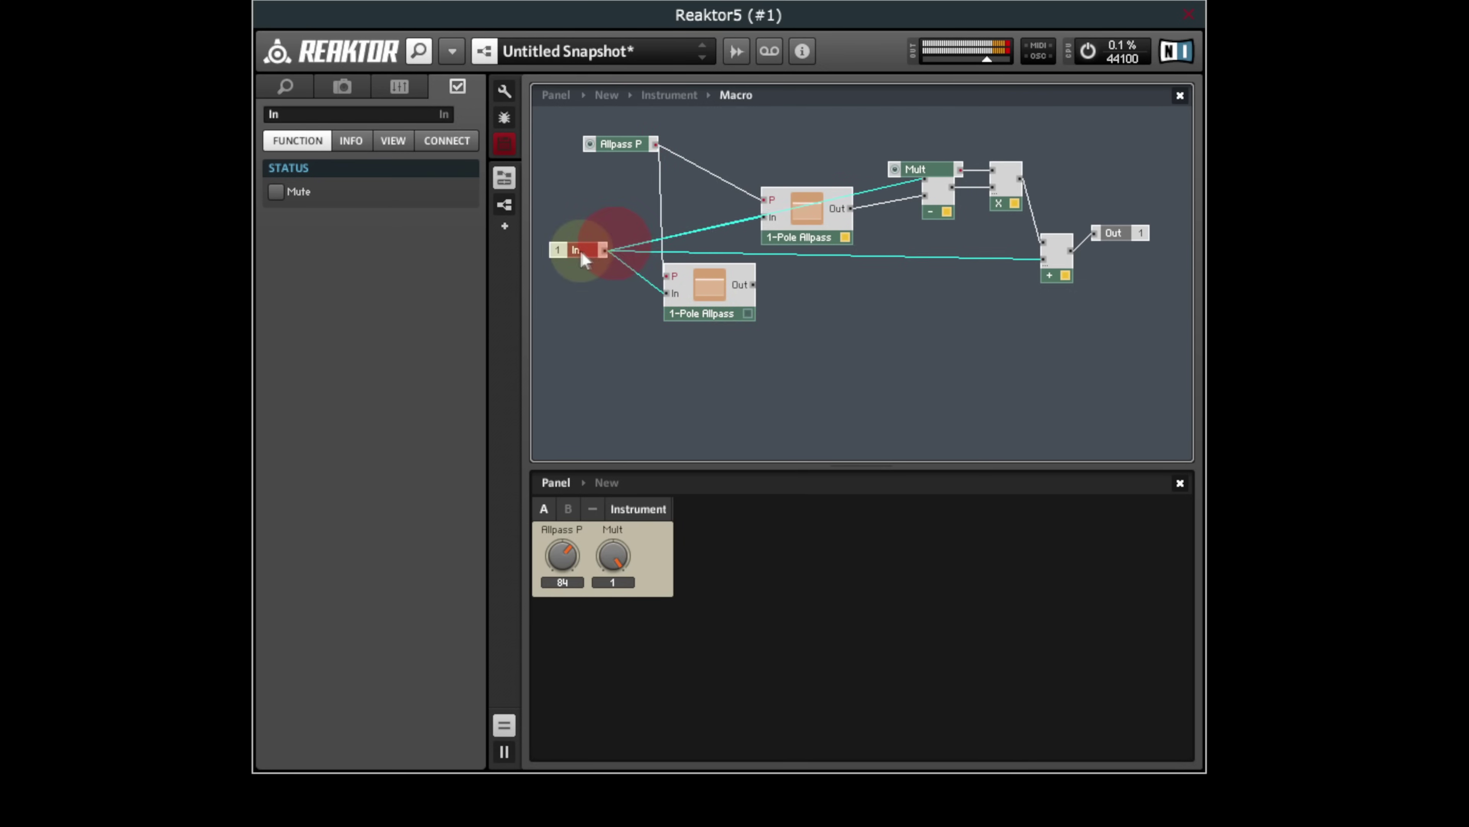
left_click_drag(580, 251, 571, 250)
left_click_drag(752, 284, 772, 238)
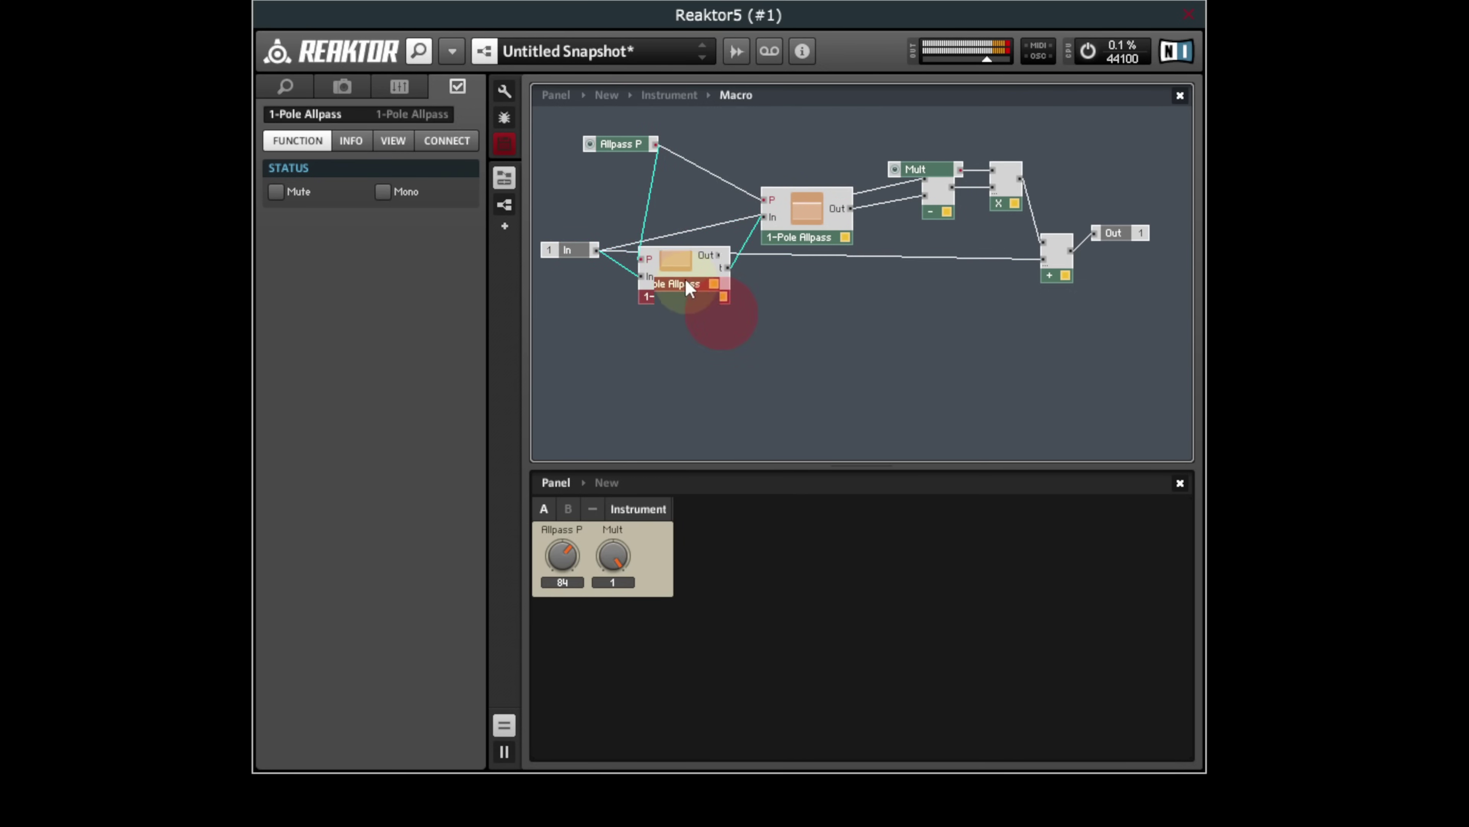
mouse_move(688, 288)
left_mouse_down()
mouse_move(676, 236)
mouse_move(694, 268)
left_mouse_up()
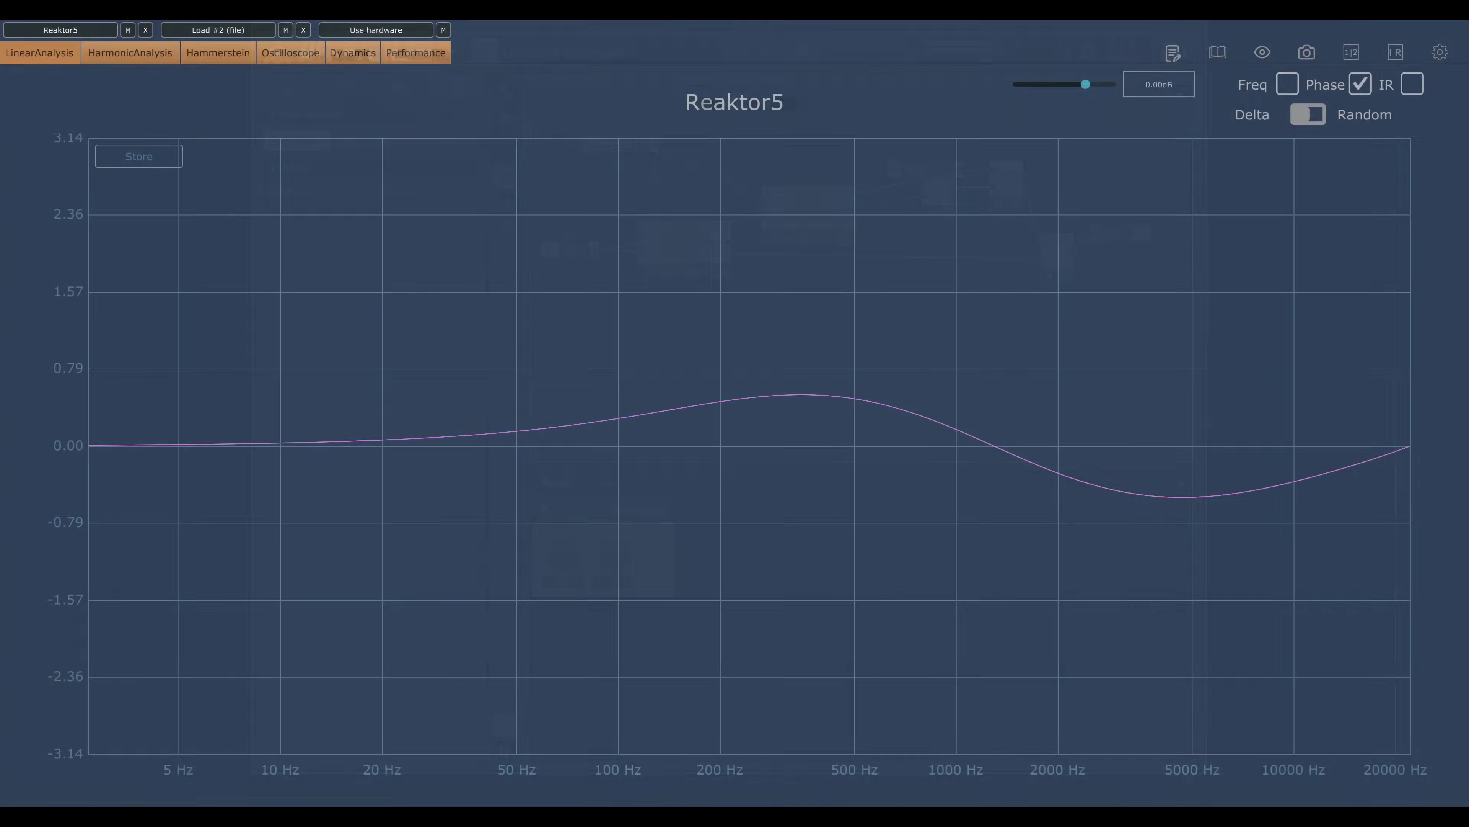
Show the plugin's frequency response in the analyzer instead of its phase response
left_click(1288, 86)
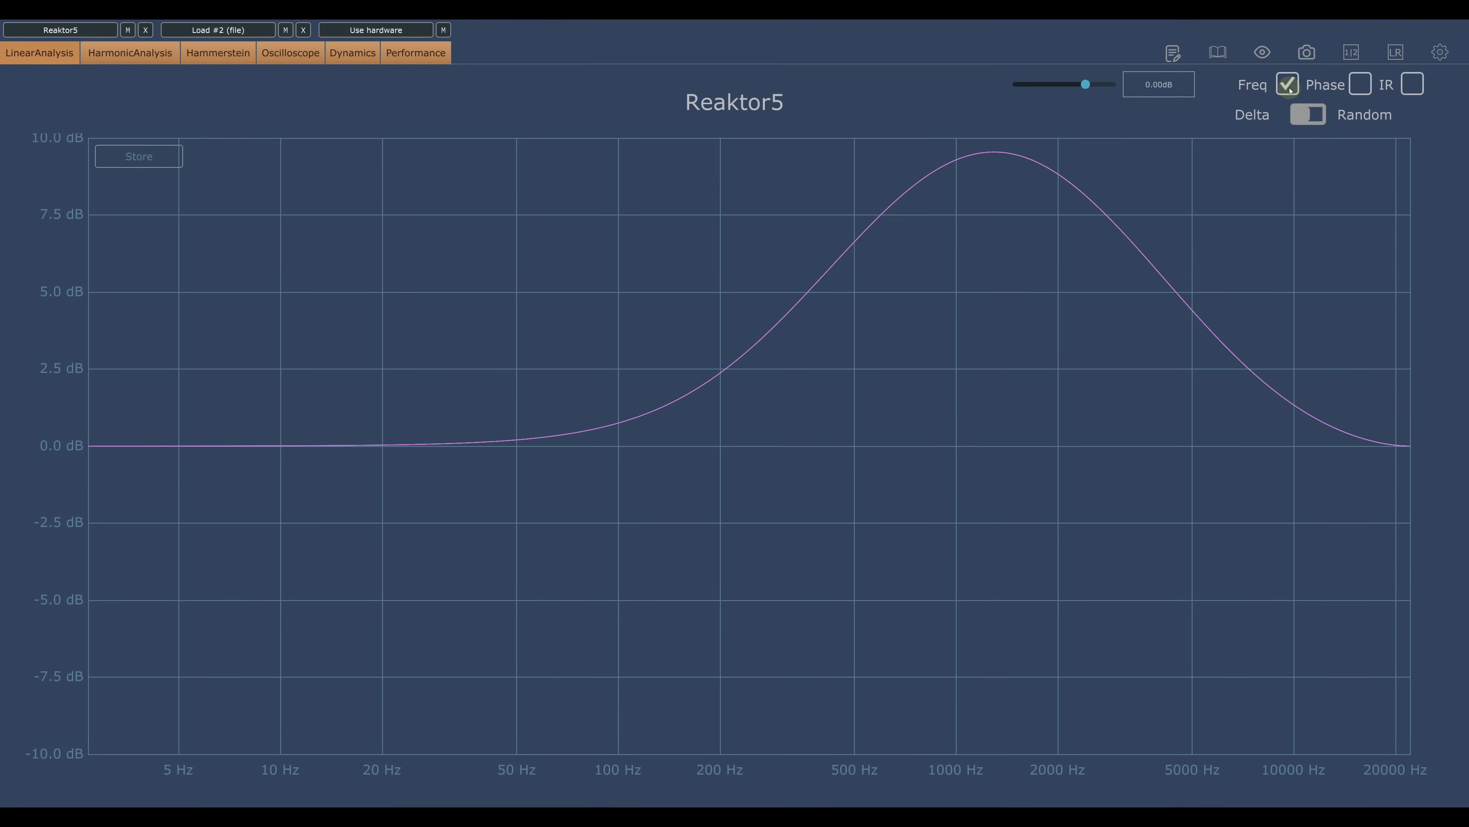